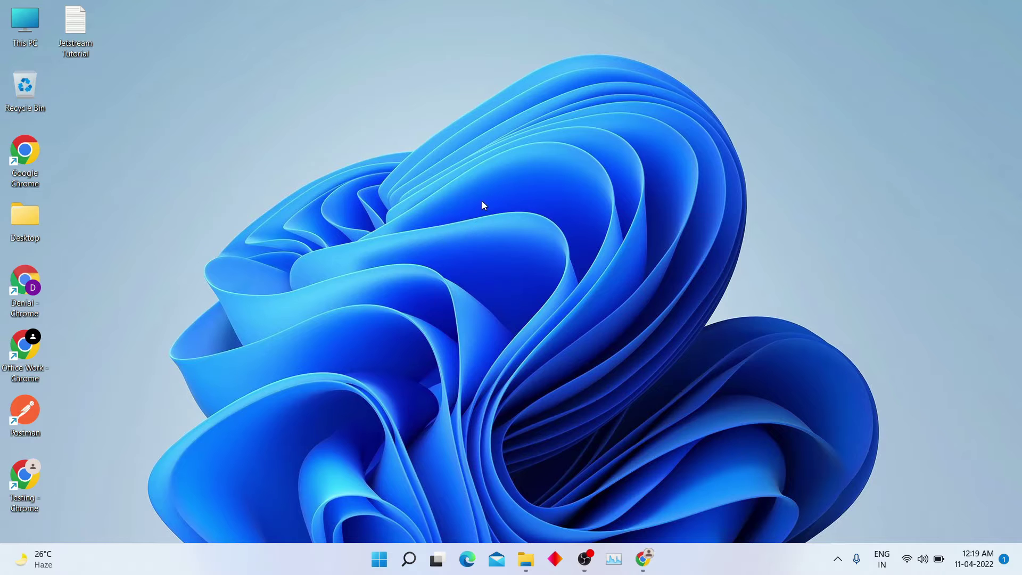
Step: Open Chrome's Testing profile maximized and search Google for 'obs studio'
double_click(18, 481)
click(989, 23)
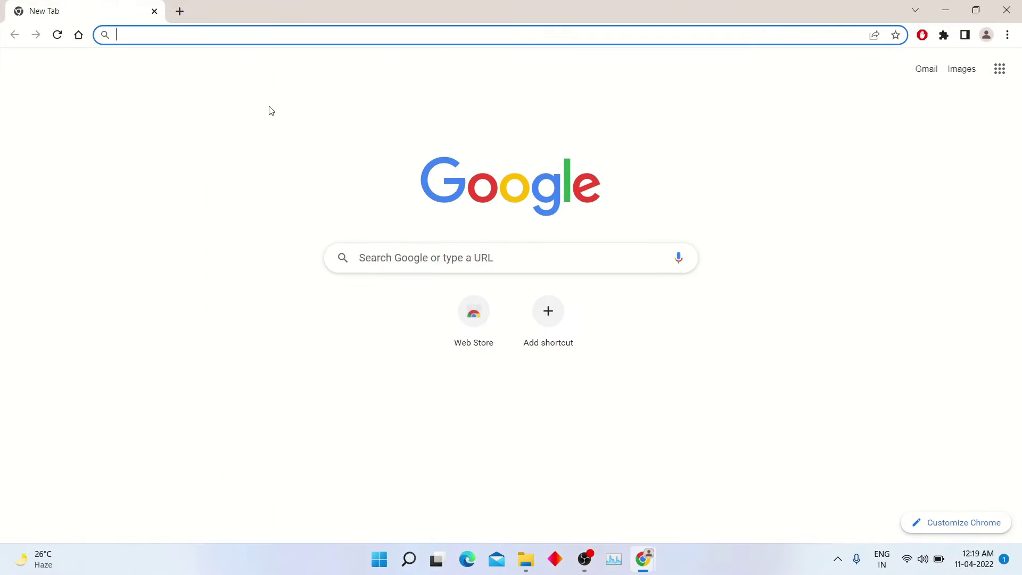
click(79, 34)
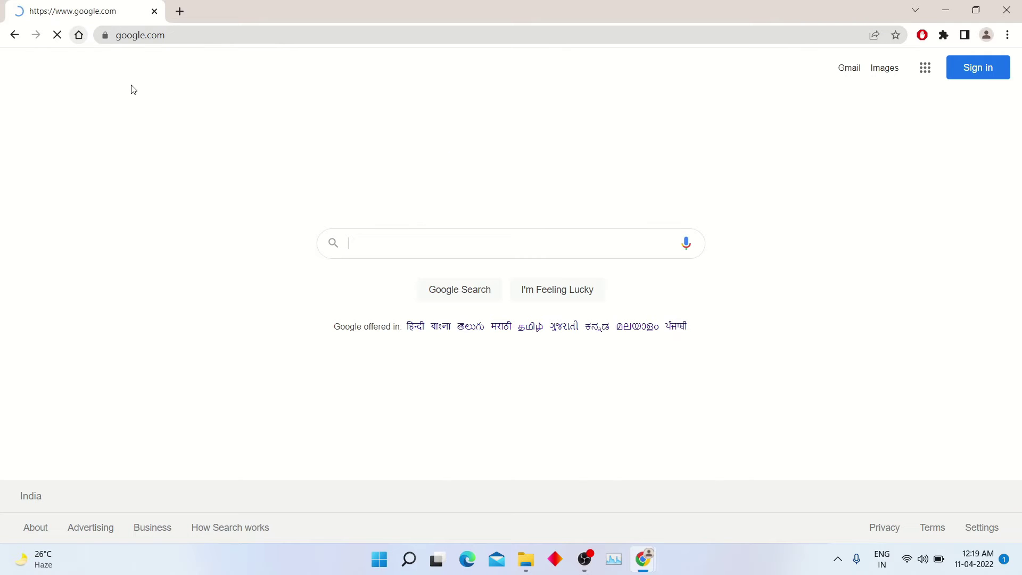
text(obs)
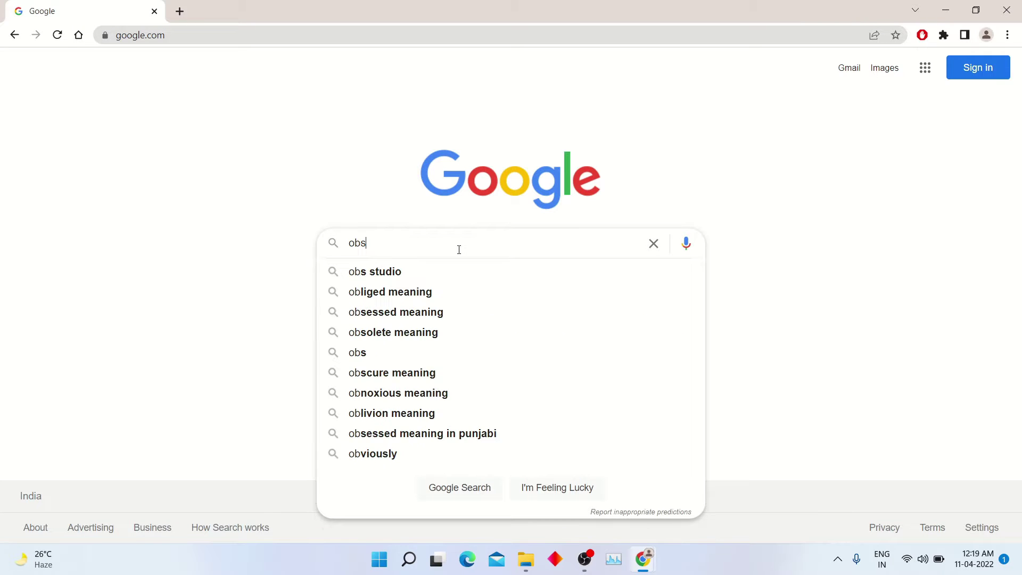
text( studio)
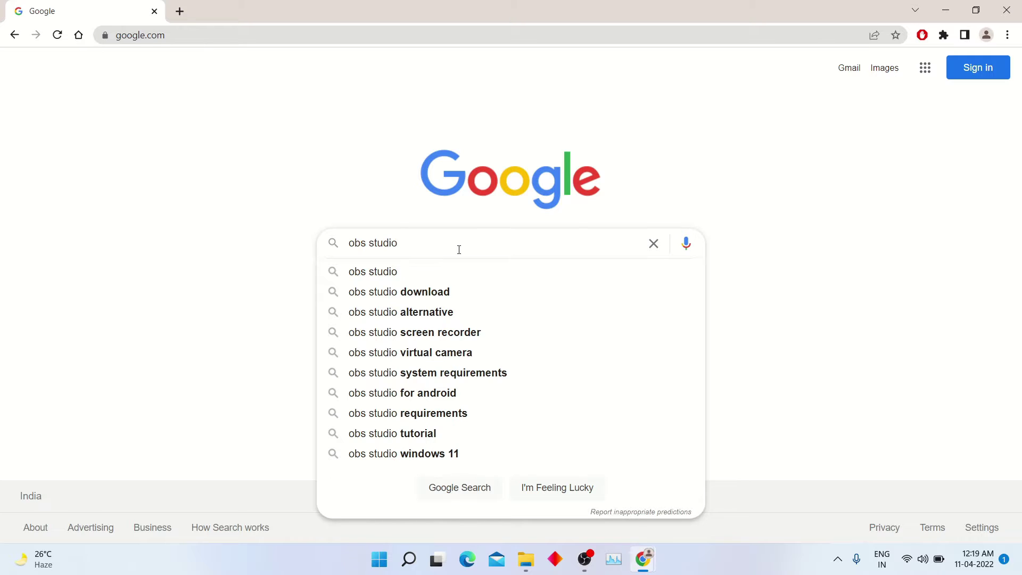
key(Return)
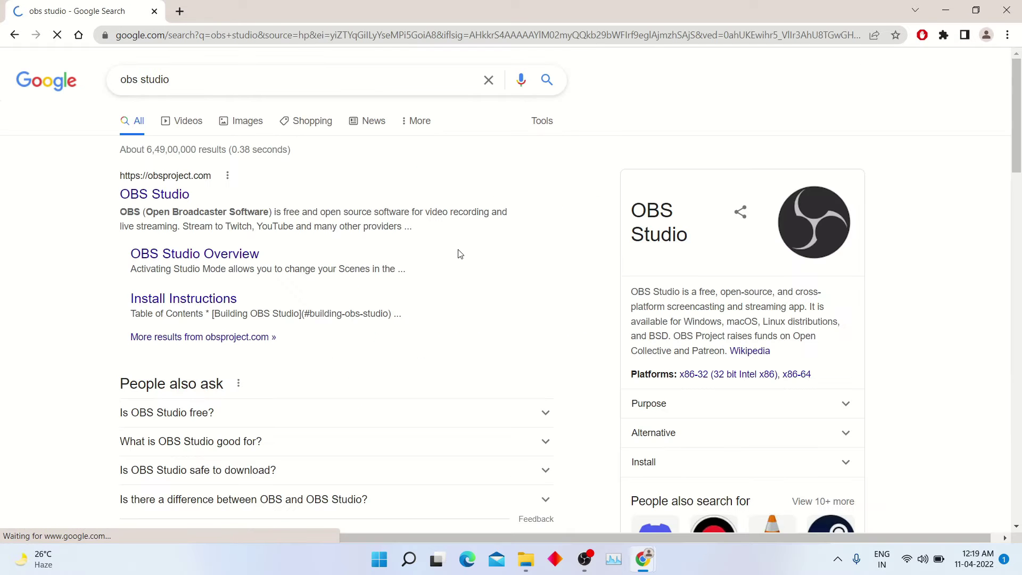
Step: Open the official obsproject.com site and scroll down its page while the 27.2.4 installer downloads
click(140, 196)
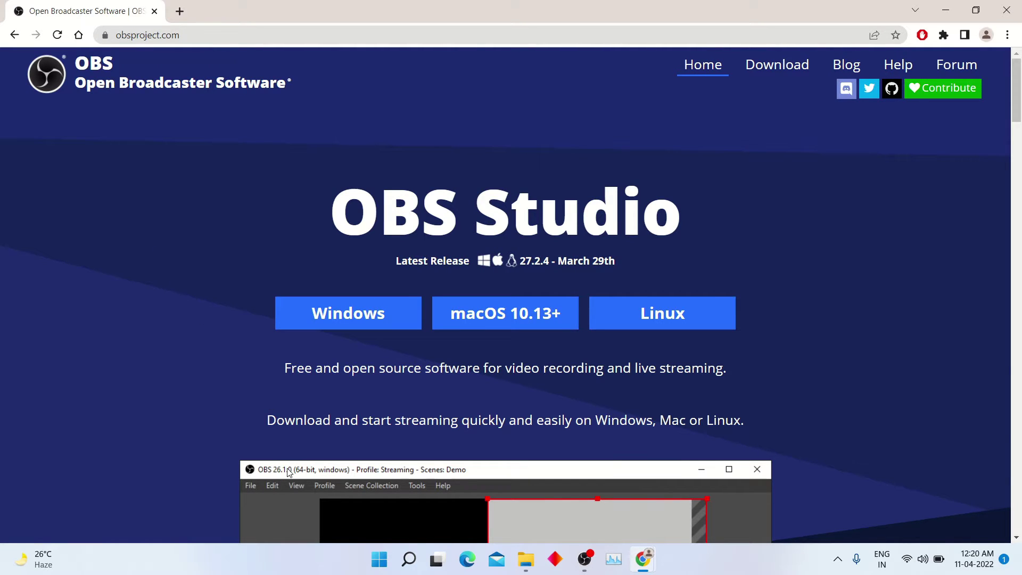
scroll(304, 405, down, 1)
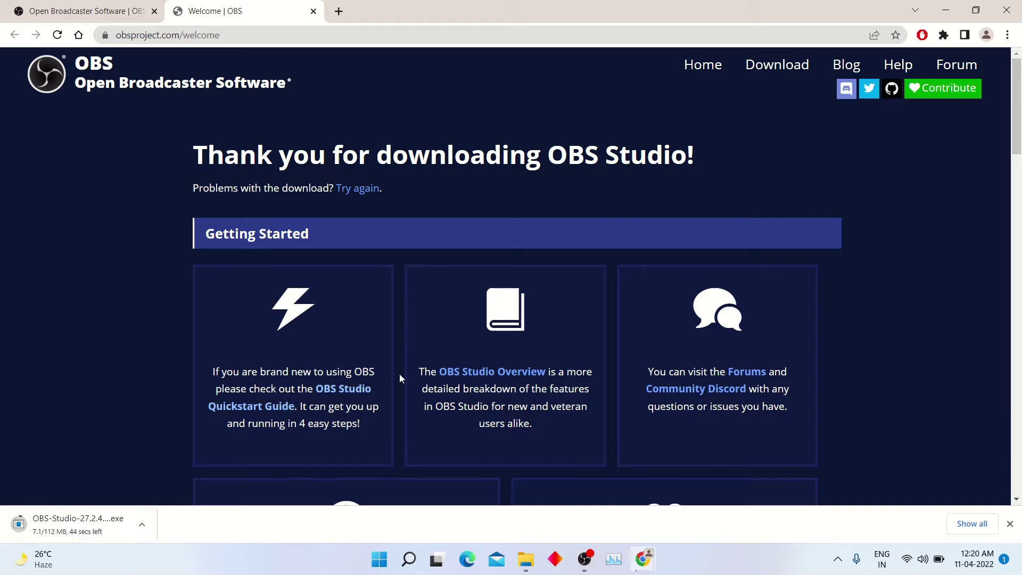
scroll(487, 350, down, 1)
scroll(486, 346, down, 5)
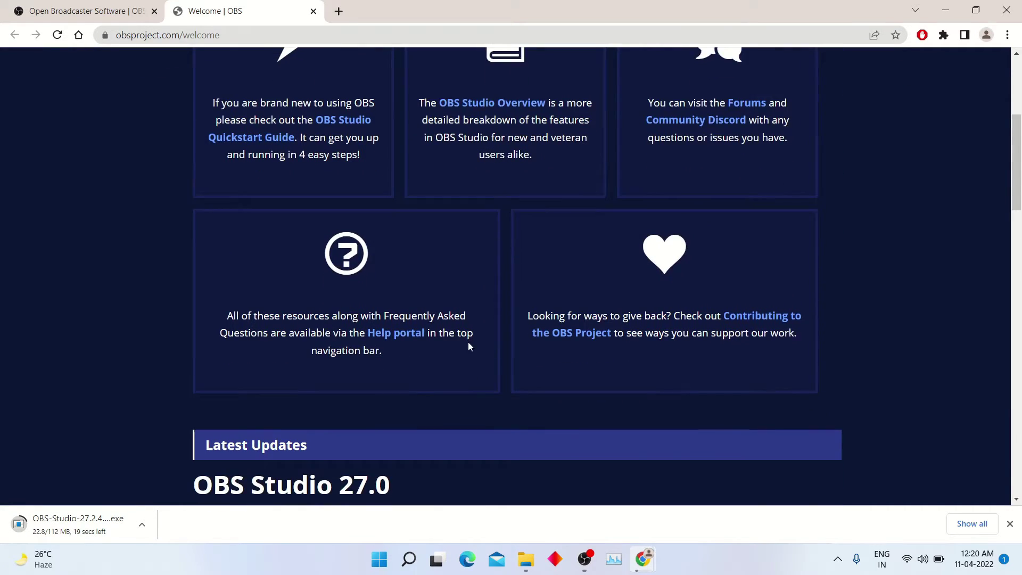
scroll(468, 344, down, 1)
scroll(406, 344, down, 1)
Step: Return to the OBS home page tab and scroll through the features while the download finishes
click(118, 7)
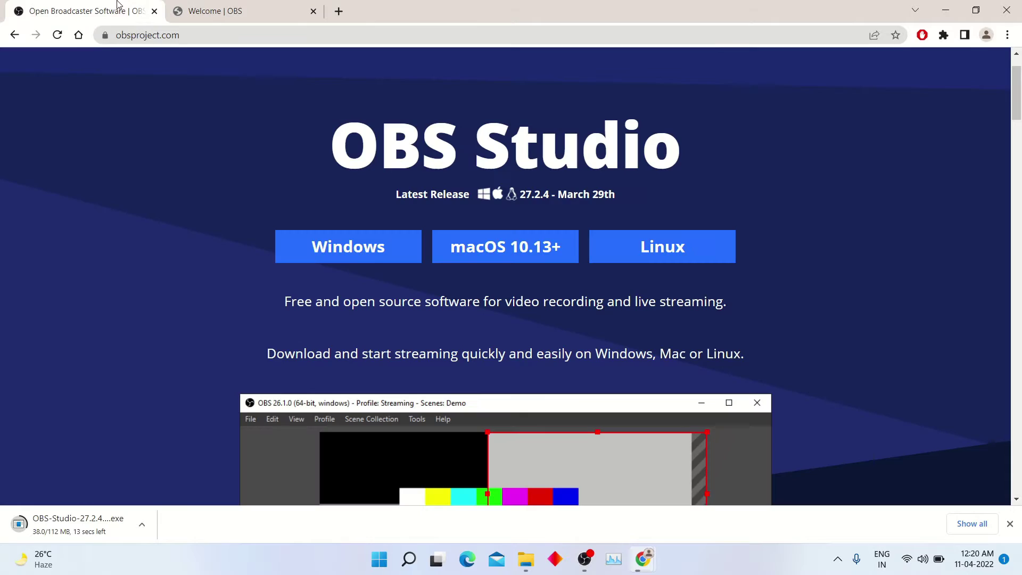
scroll(630, 375, down, 2)
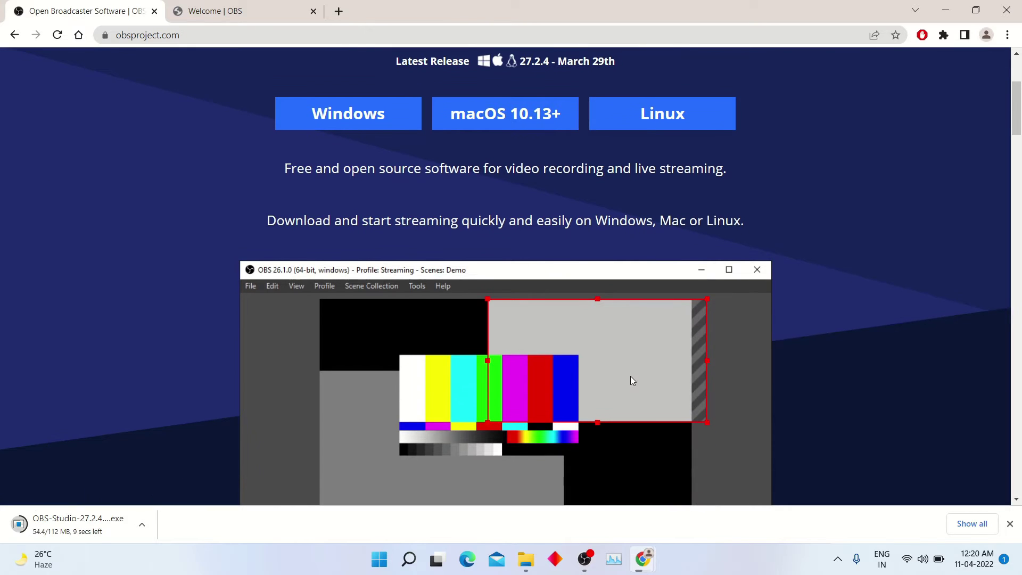
scroll(813, 312, down, 1)
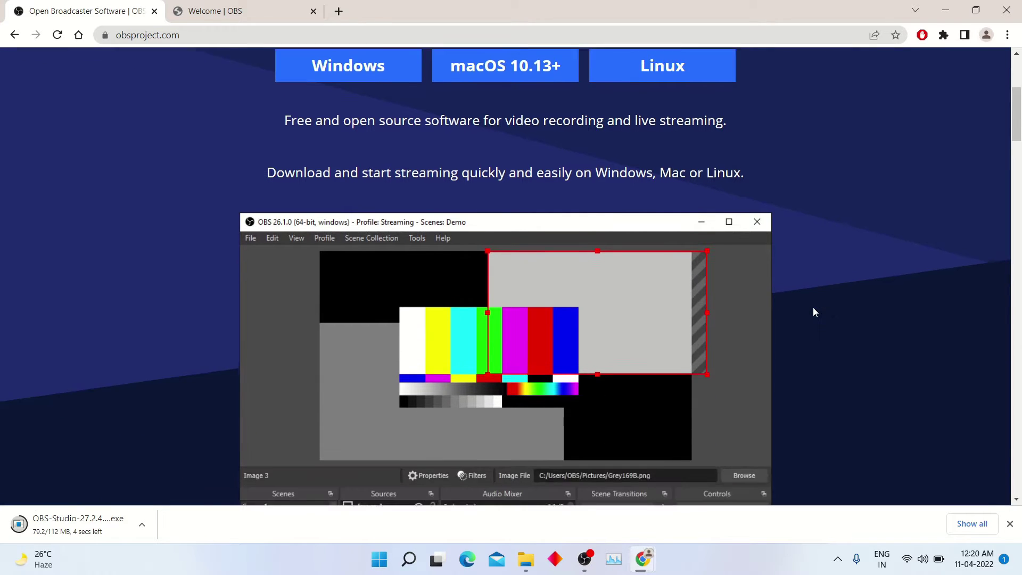
scroll(813, 312, up, 1)
scroll(813, 312, down, 2)
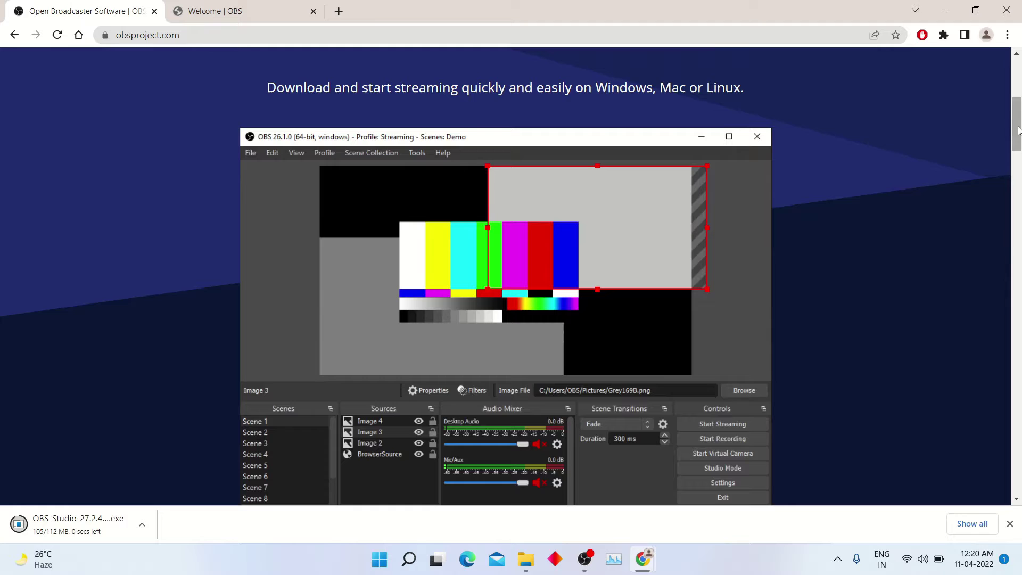
drag(1019, 110, 1020, 126)
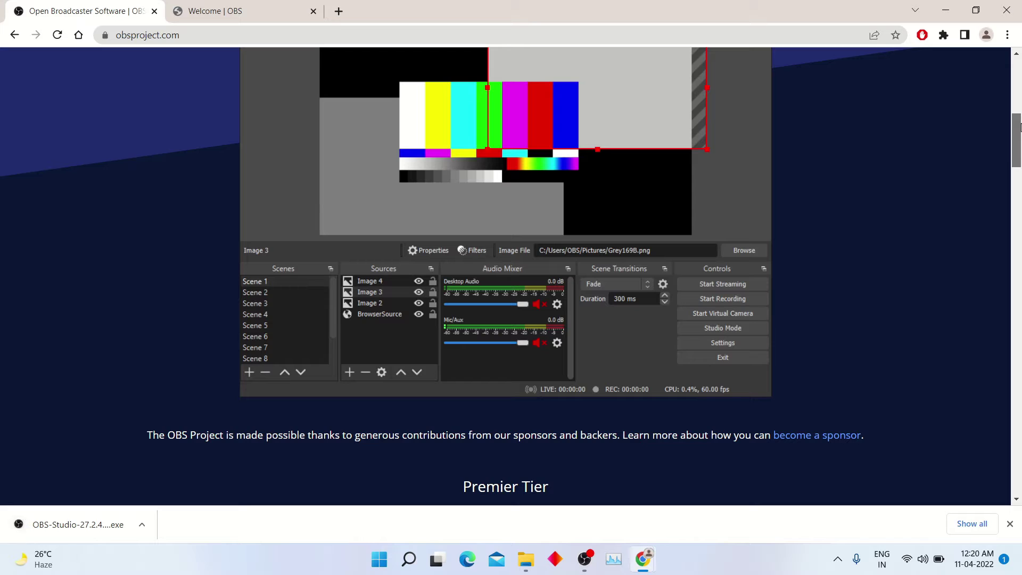
drag(1020, 127, 1020, 223)
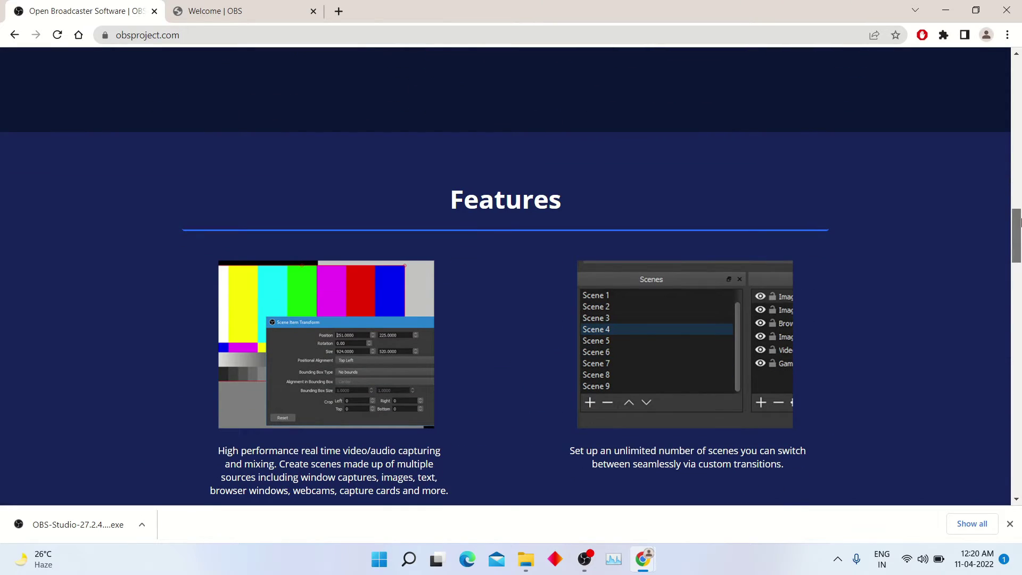
drag(1020, 223, 1020, 256)
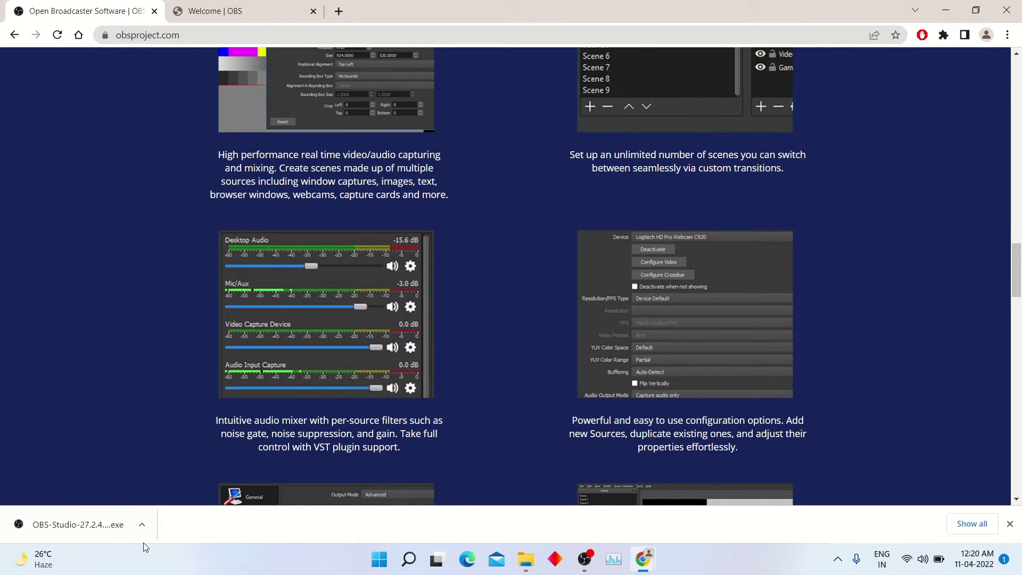
Step: Show the finished OBS-Studio-27.2.4-Full-Installer-x64 download in its folder and run it
click(143, 524)
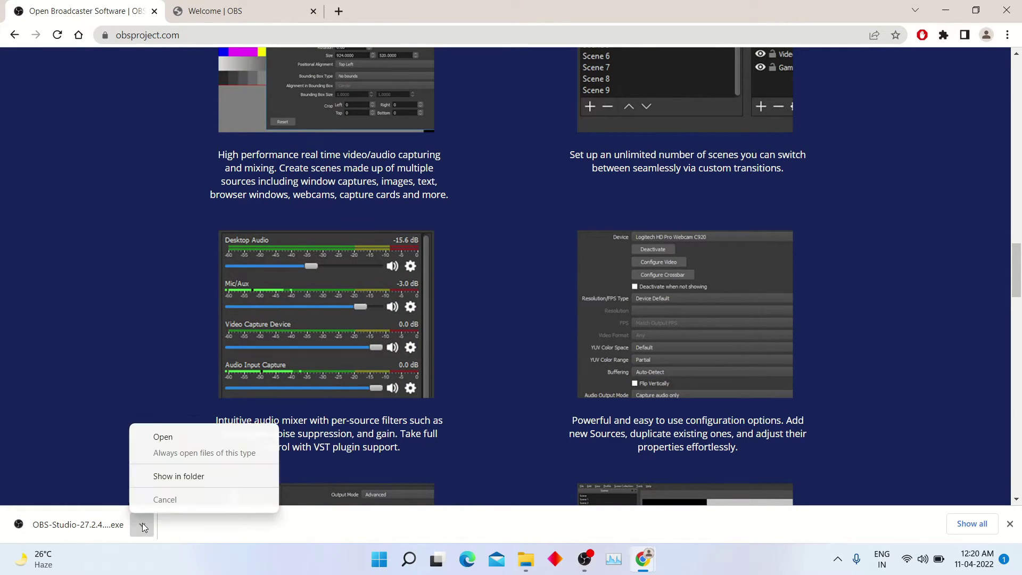
click(189, 476)
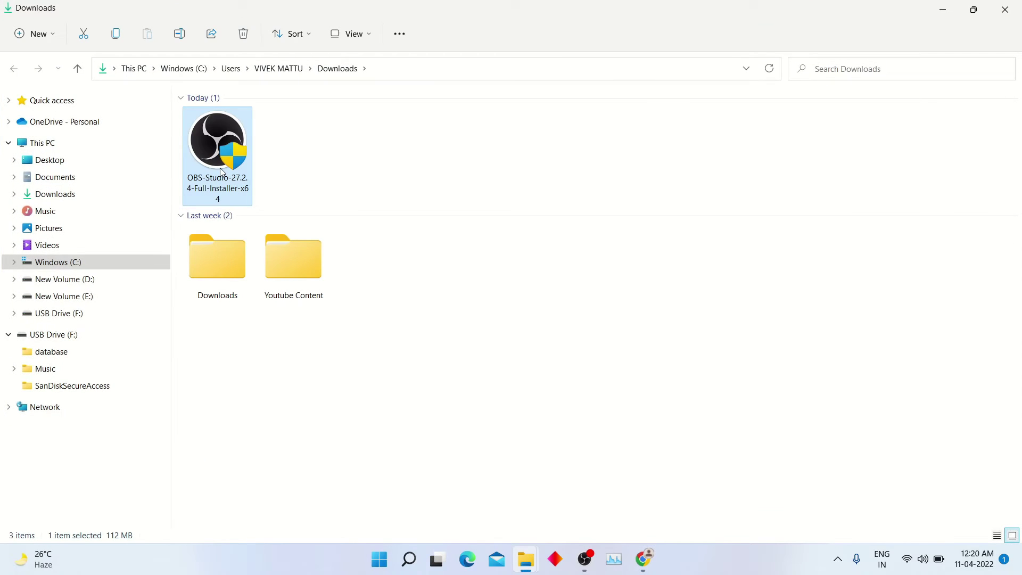
double_click(222, 171)
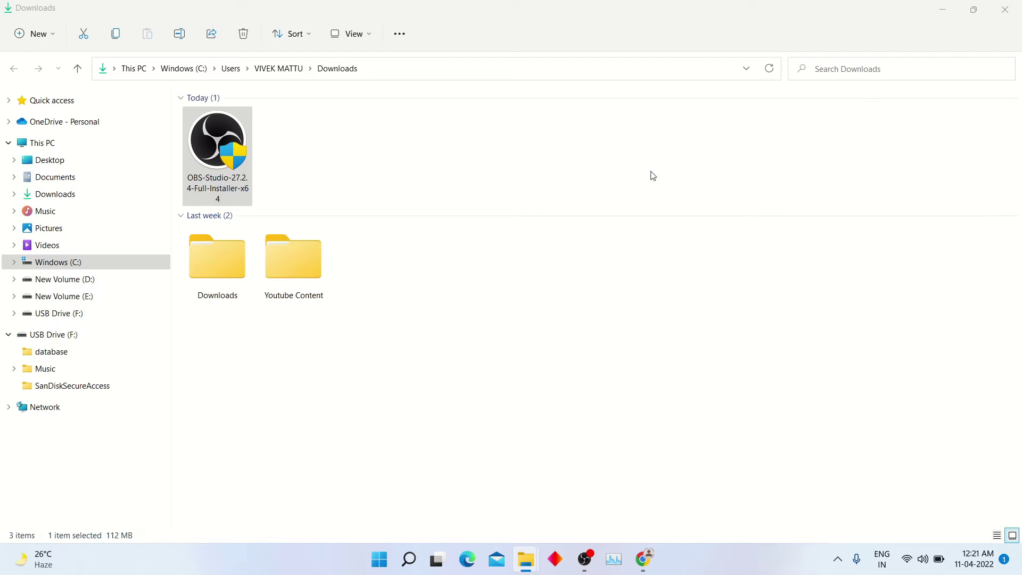
Step: Close the Downloads folder, minimize Chrome, and bring up the recording OBS Studio window
click(1005, 10)
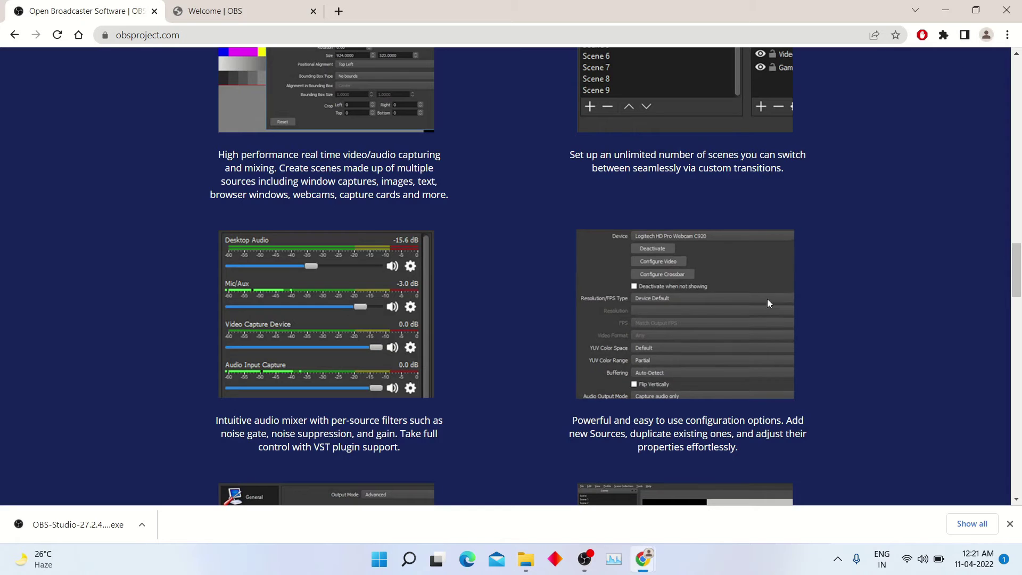
click(946, 9)
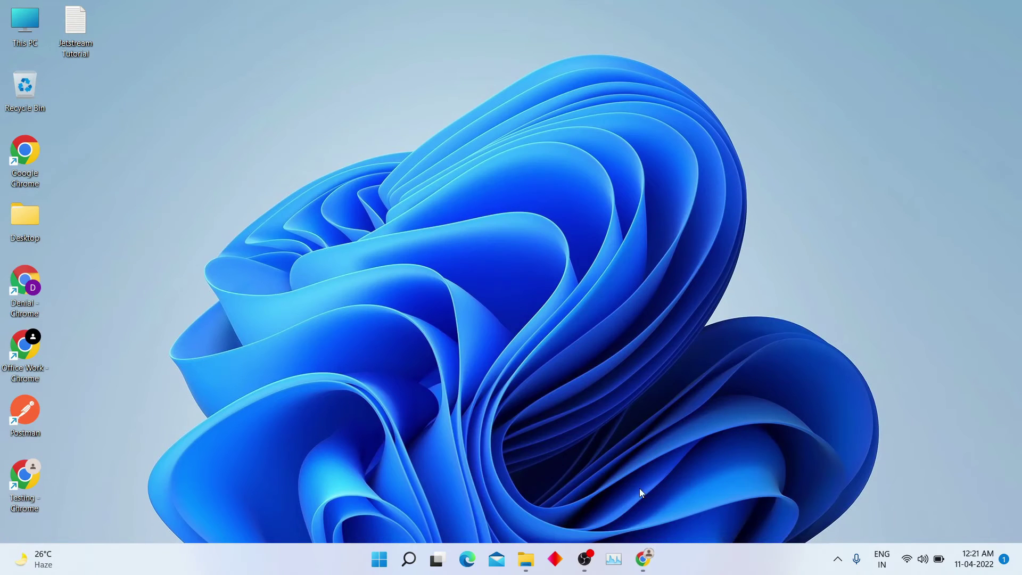
click(585, 559)
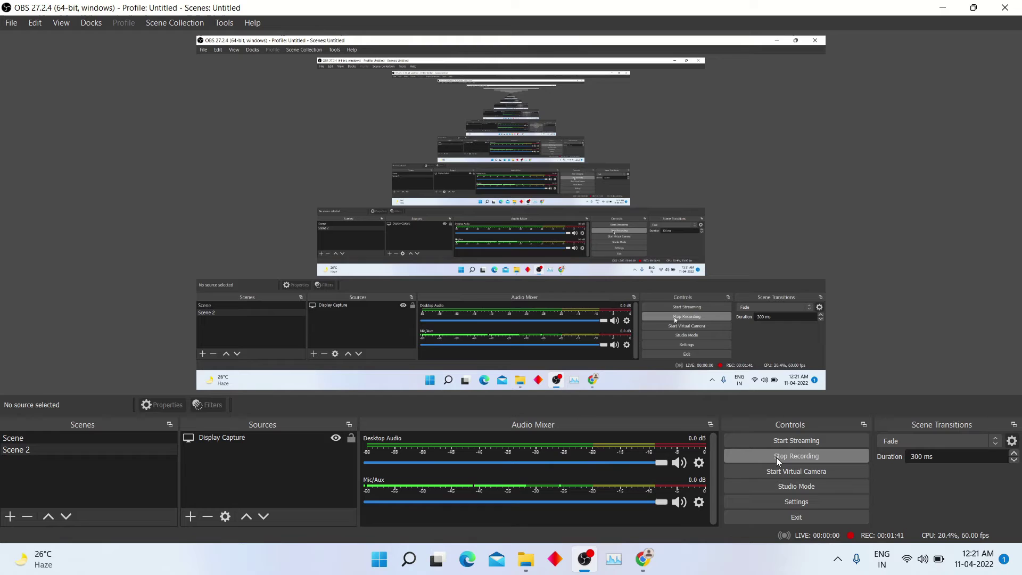
Step: Add Scene 3 with a Display Capture 2 source sized to fill the 1920x1080 canvas
click(11, 516)
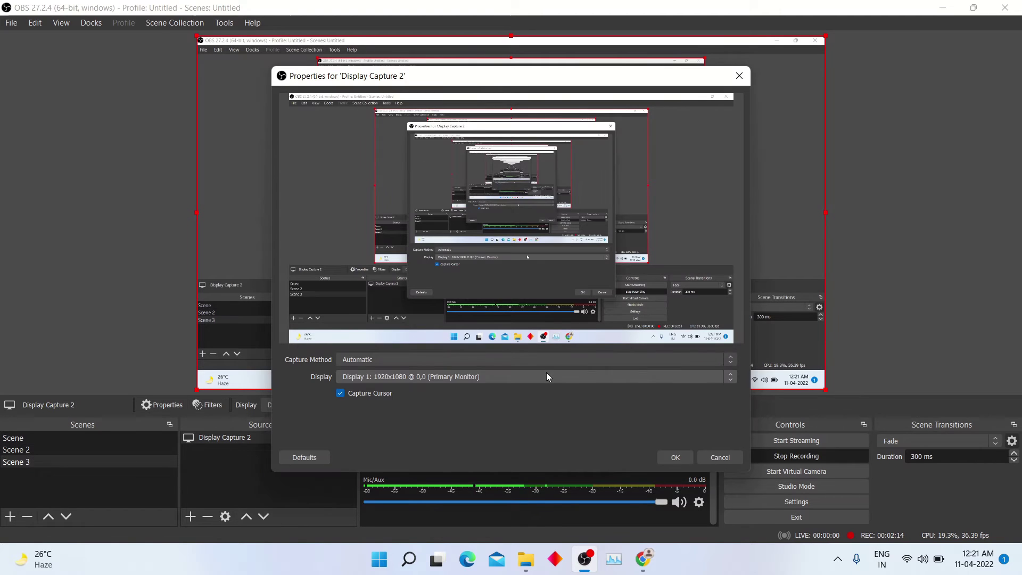
click(675, 457)
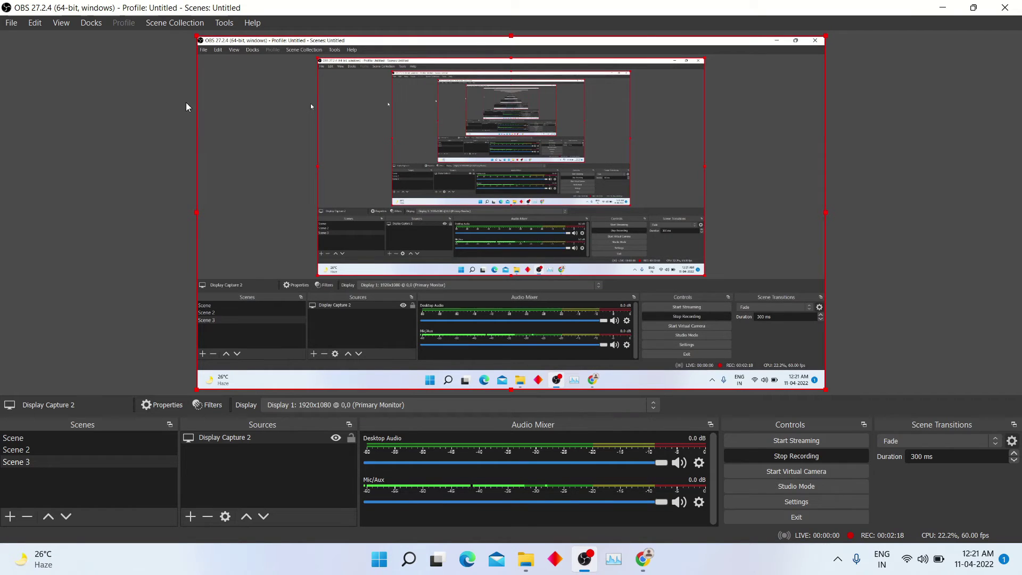
drag(197, 38, 453, 206)
drag(686, 356, 196, 44)
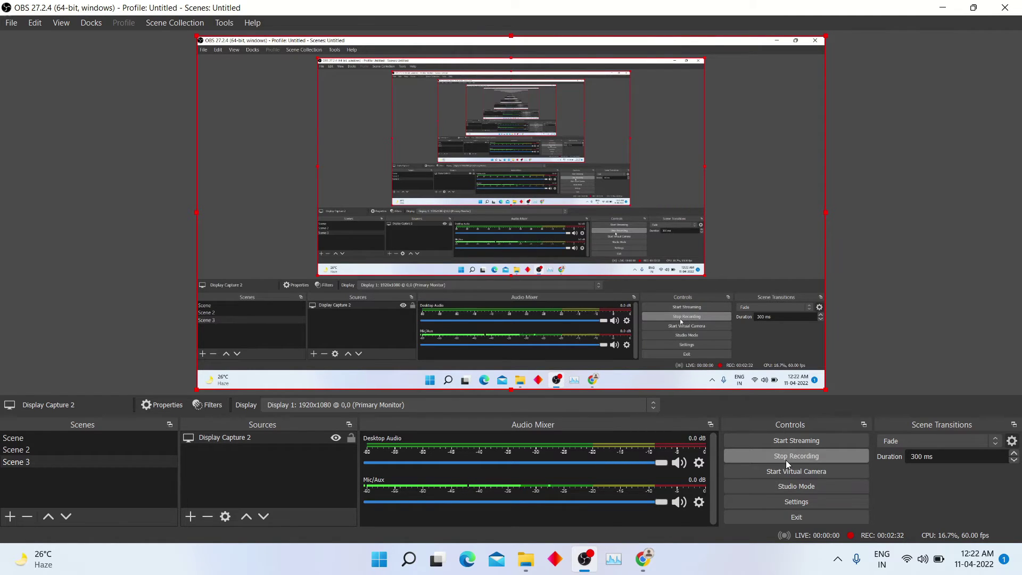
Step: Open Settings and review the Stream page, keeping Twitch as the streaming service
click(785, 499)
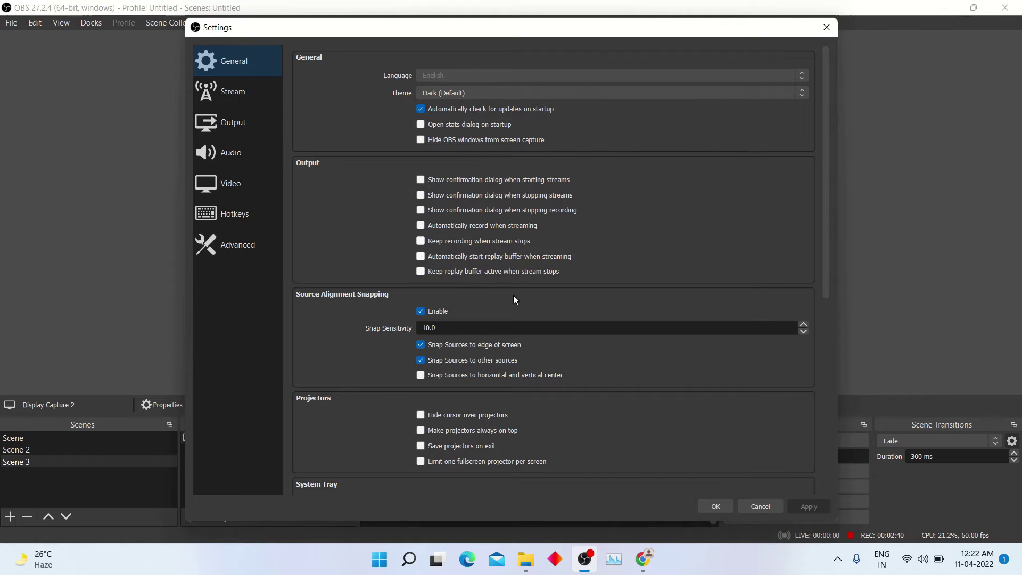
click(235, 87)
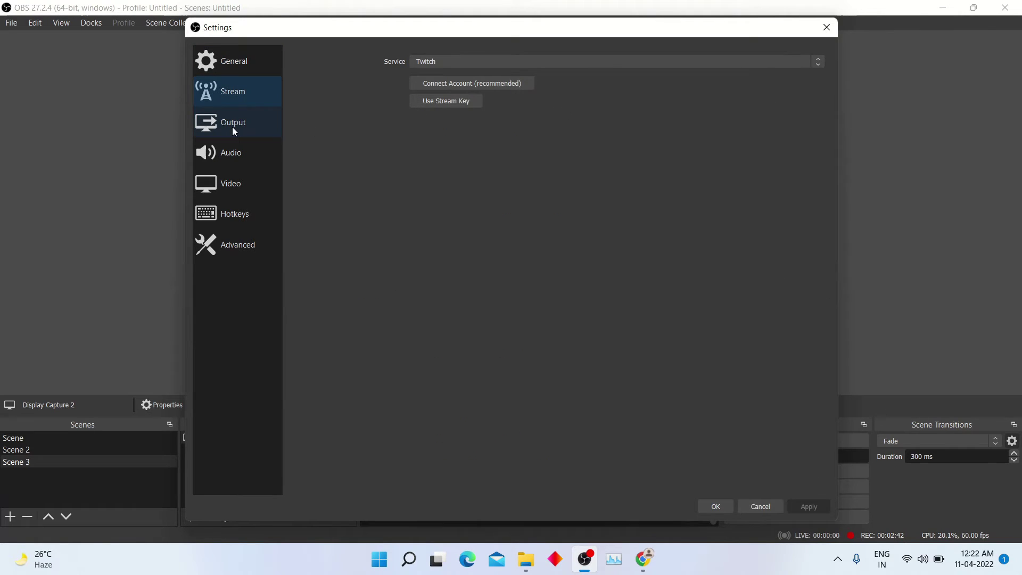
click(453, 60)
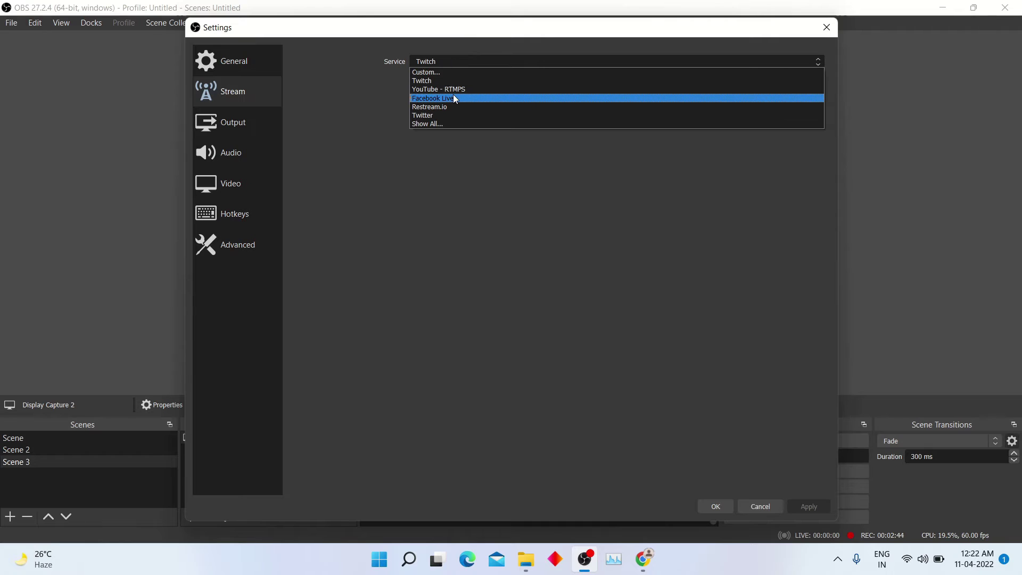
click(433, 152)
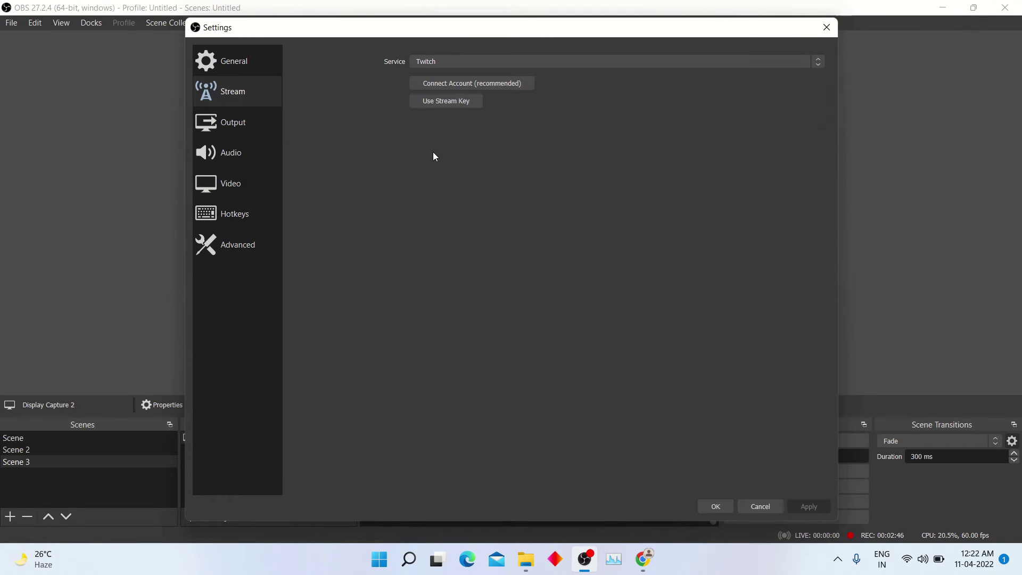
Step: Review the Output page's Streaming, Recording and Audio tabs, then the Audio device page
click(228, 129)
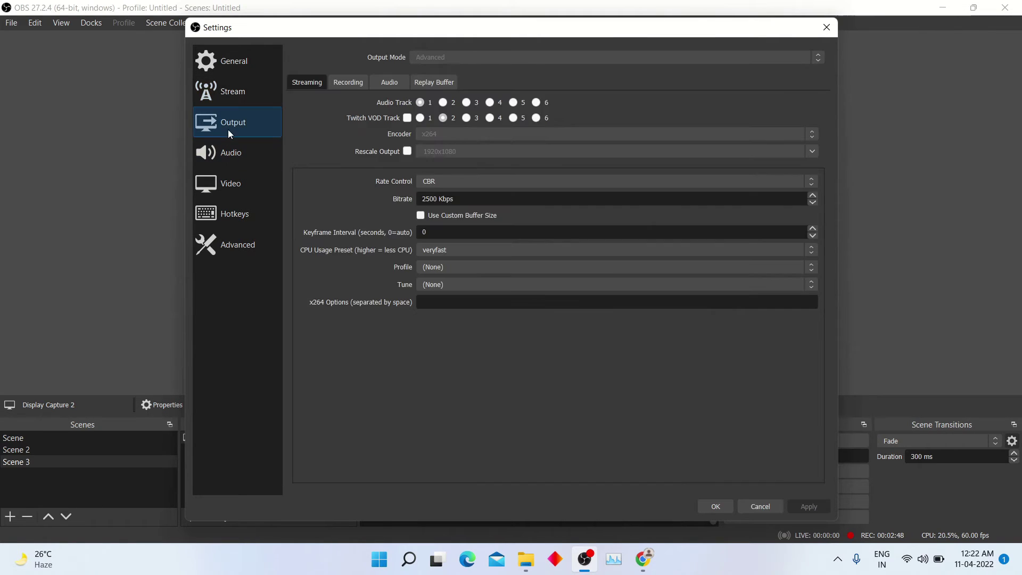
click(330, 83)
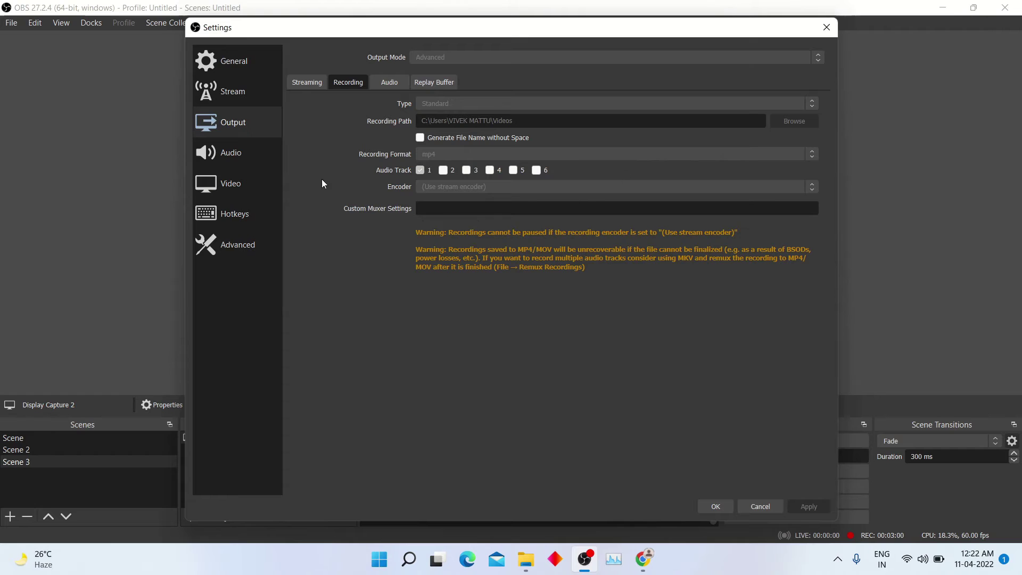
click(389, 82)
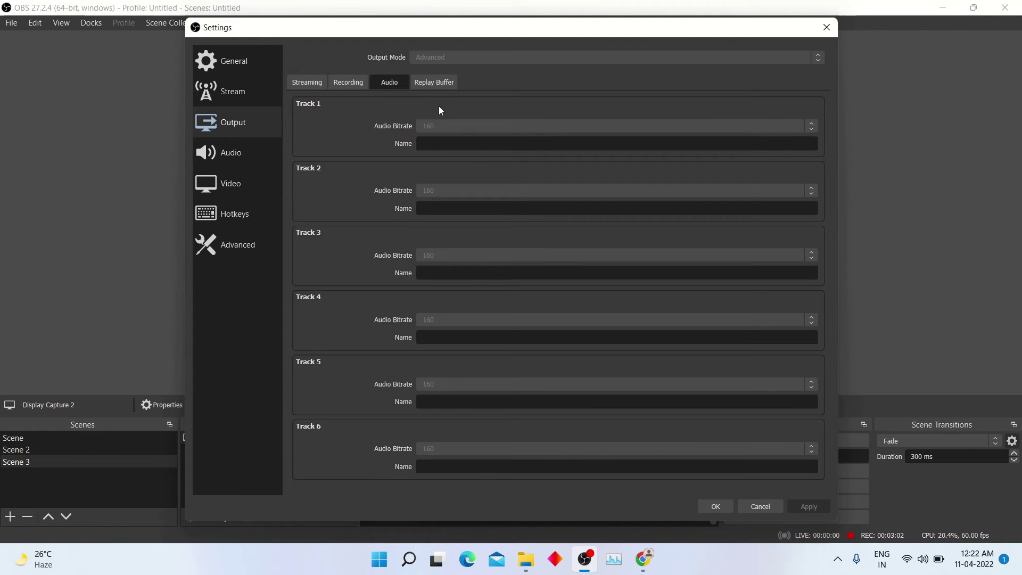
click(231, 165)
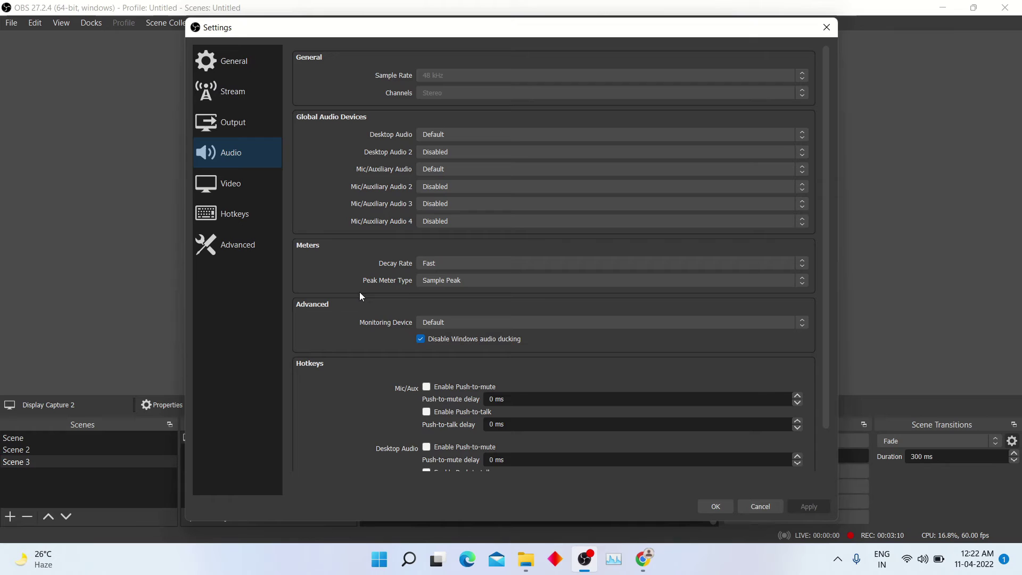
Step: Review the Video, Hotkeys and Advanced pages, then close Settings with OK
click(250, 190)
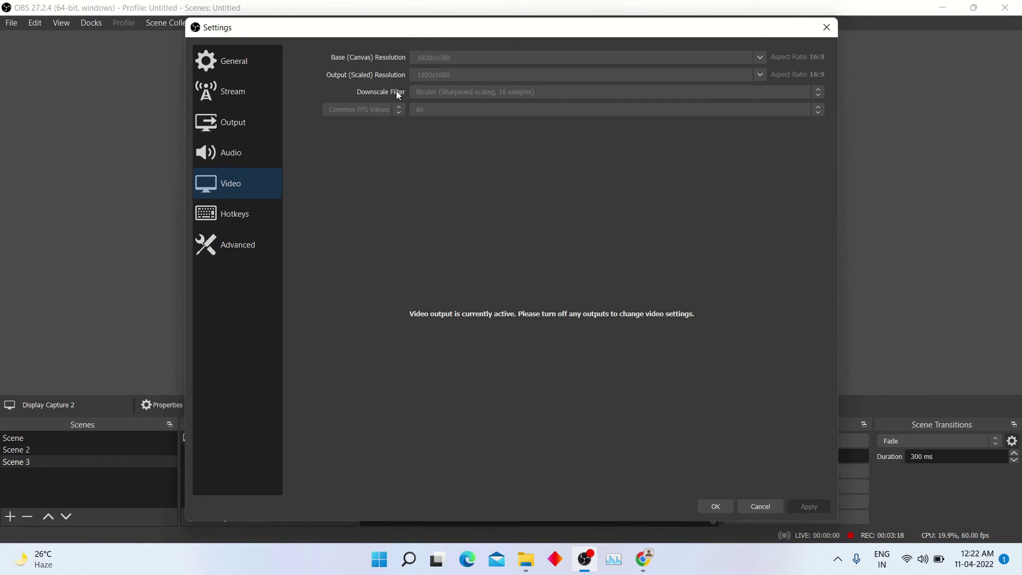
click(240, 216)
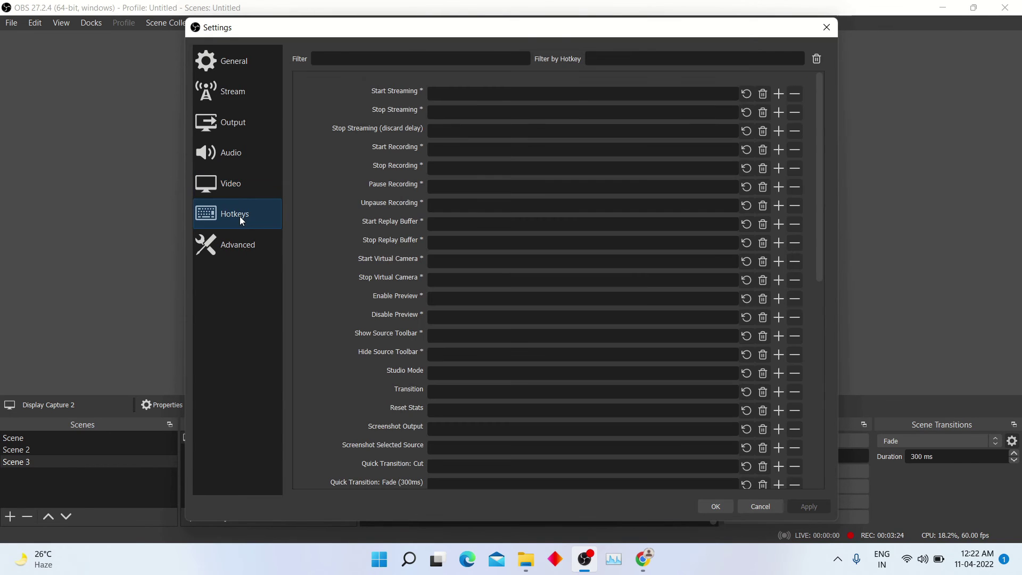
click(230, 247)
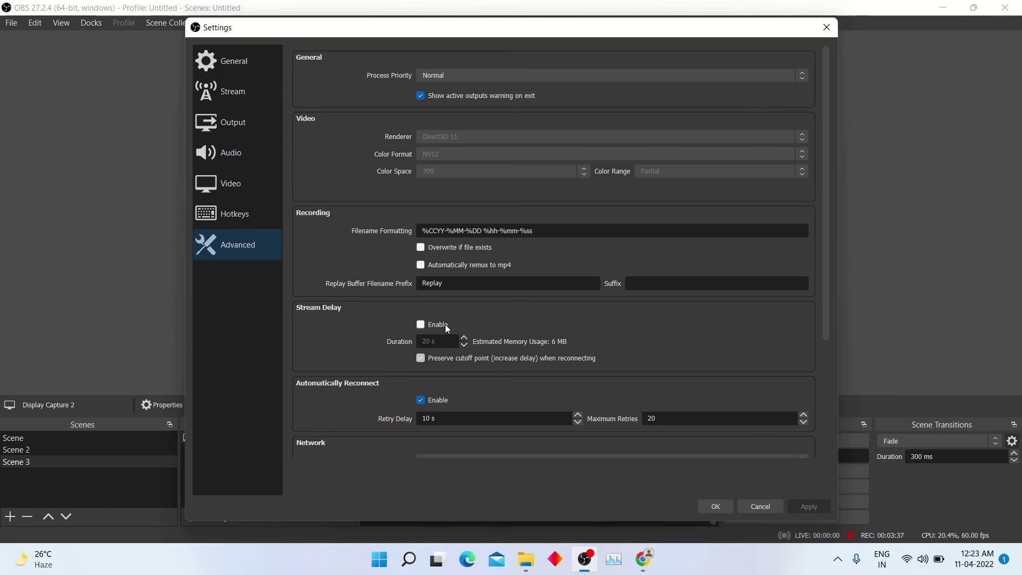
click(705, 509)
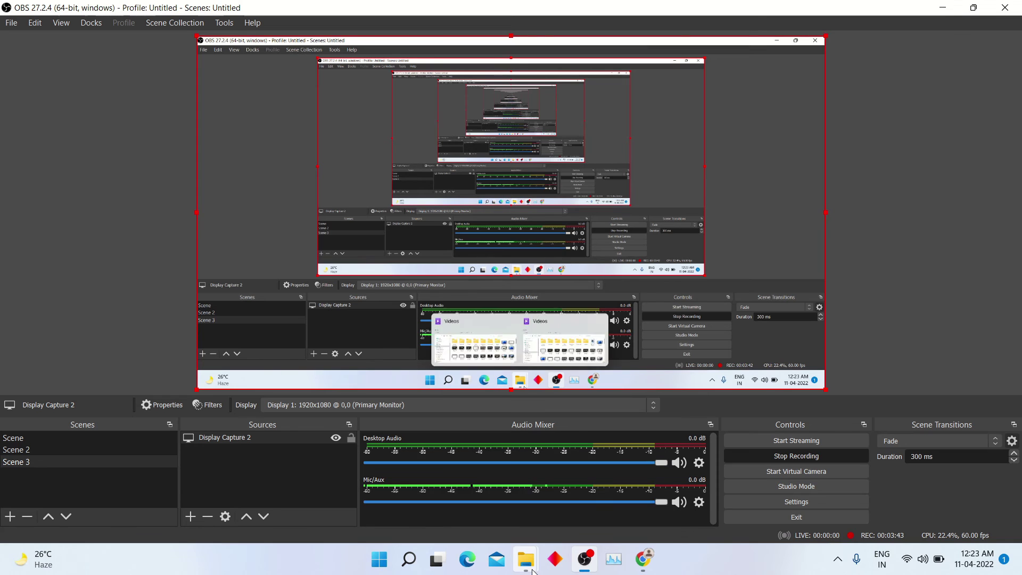
Step: Minimize OBS and open the Videos folder from This PC to see the saved recordings
mouse_move(526, 558)
mouse_move(484, 516)
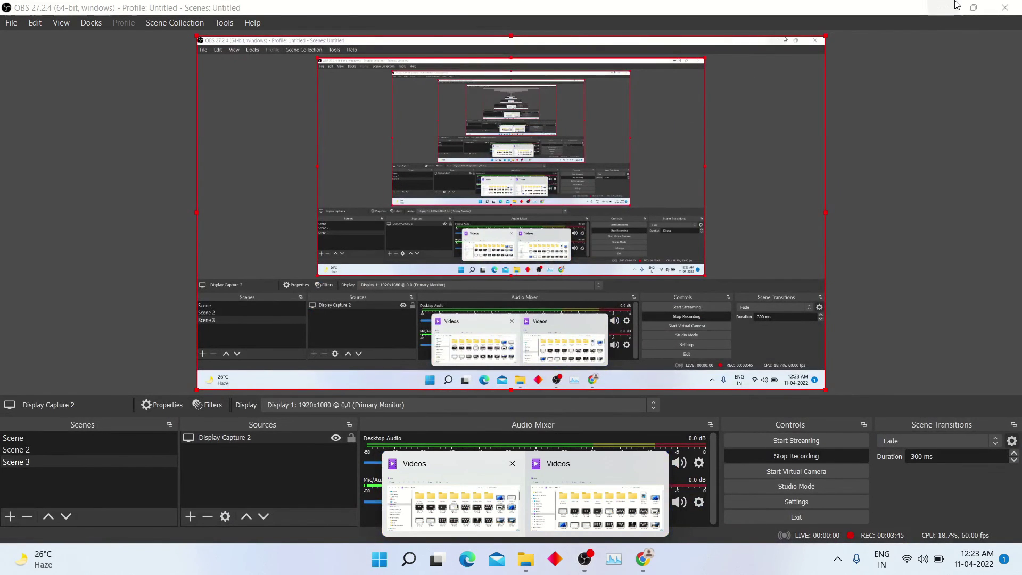
click(944, 6)
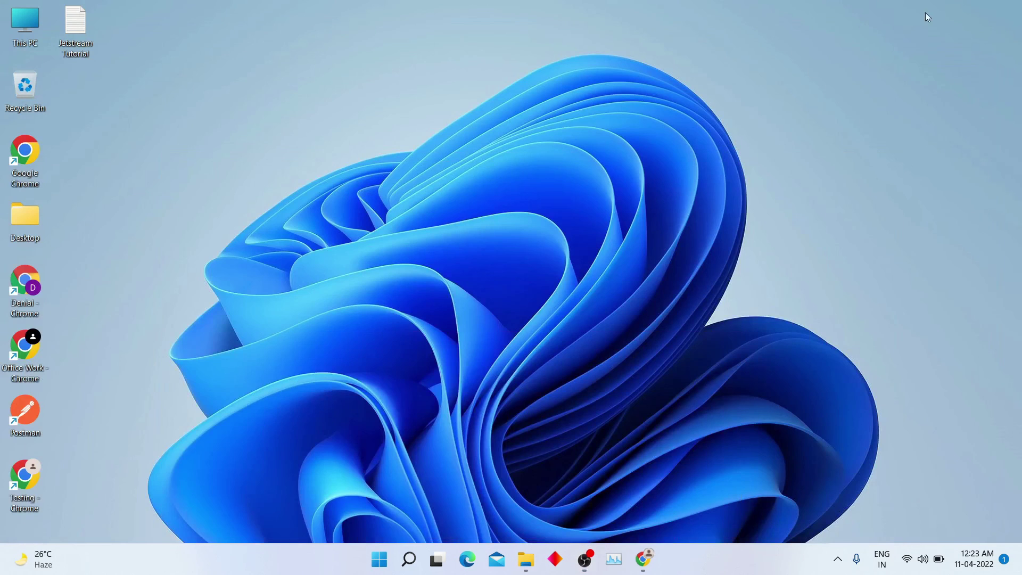
double_click(20, 31)
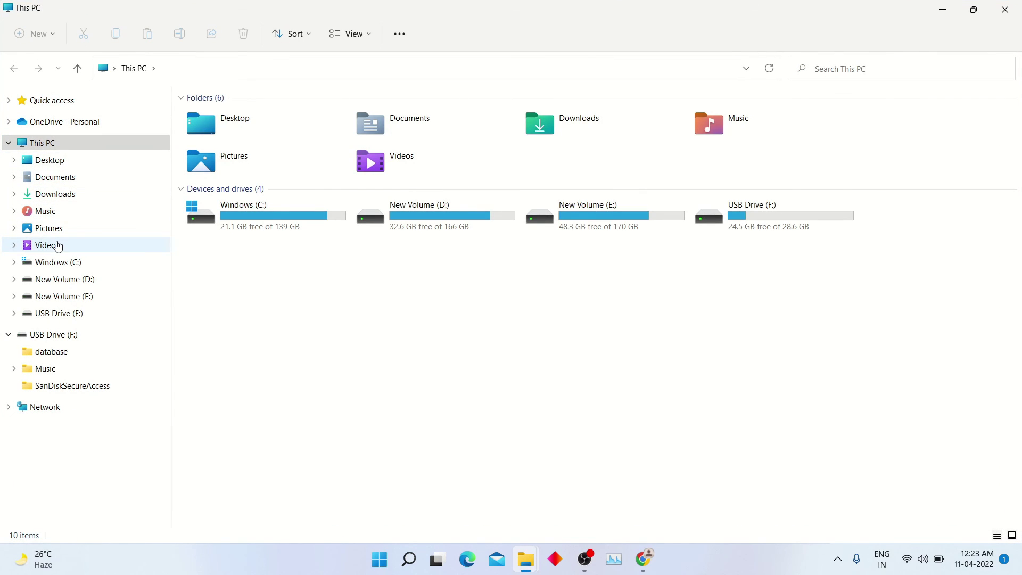
click(58, 246)
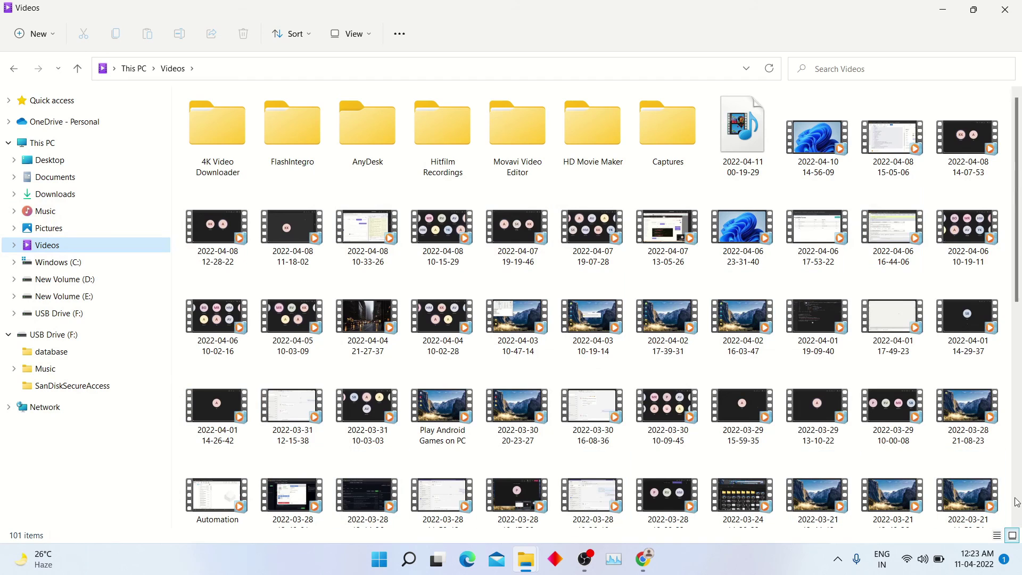
Step: Close the File Explorer Videos window to reveal the desktop
click(1013, 9)
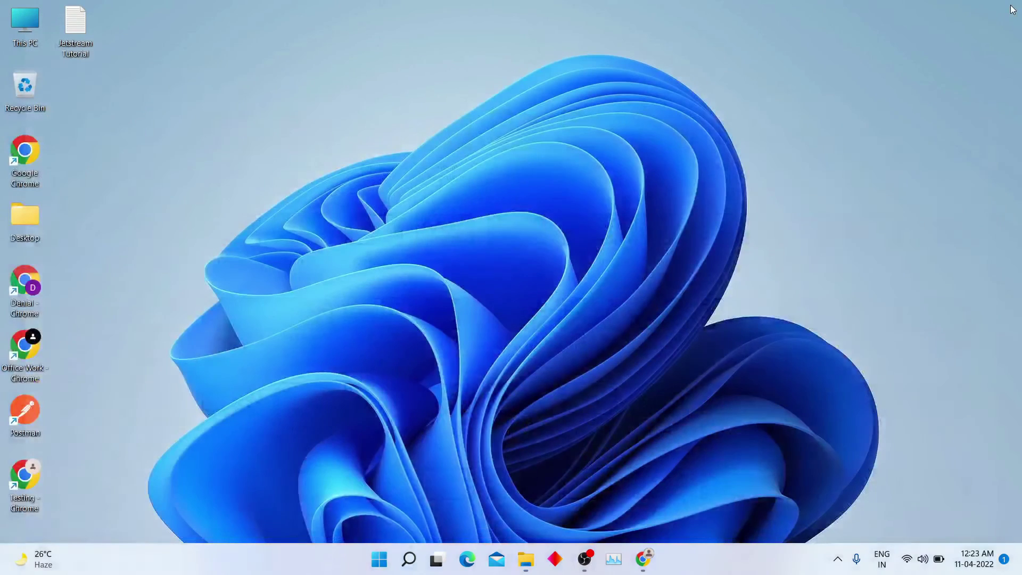